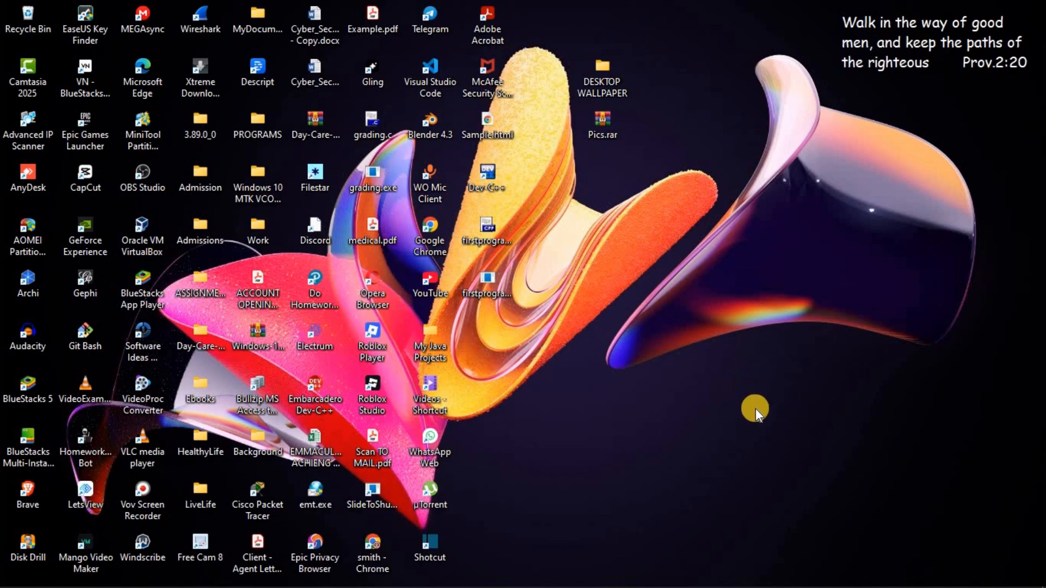
- Open Chrome, search Google for "kali linux" and open the official kali.org site from the results
left_click(770, 572)
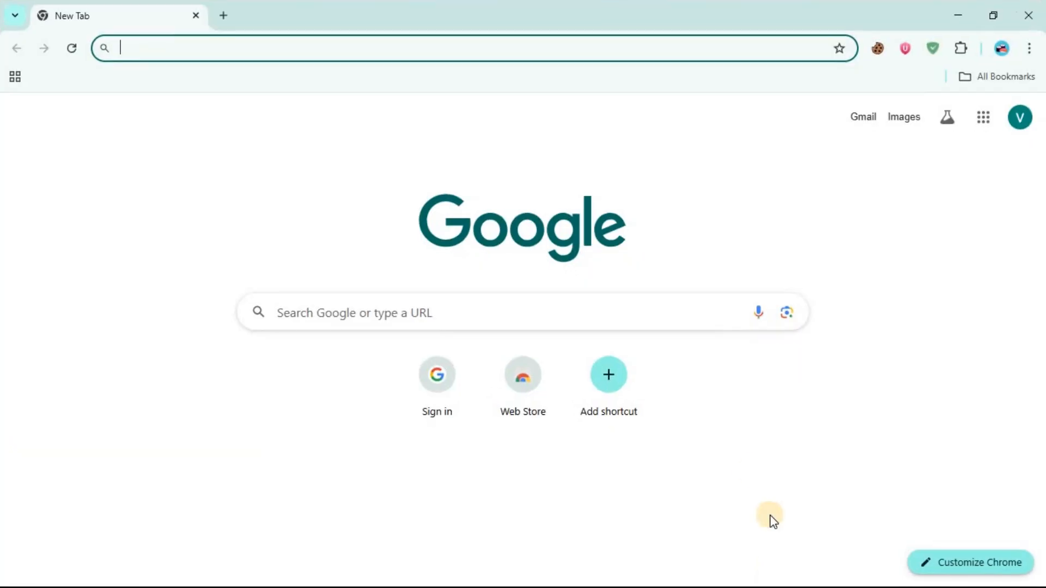
left_click(419, 315)
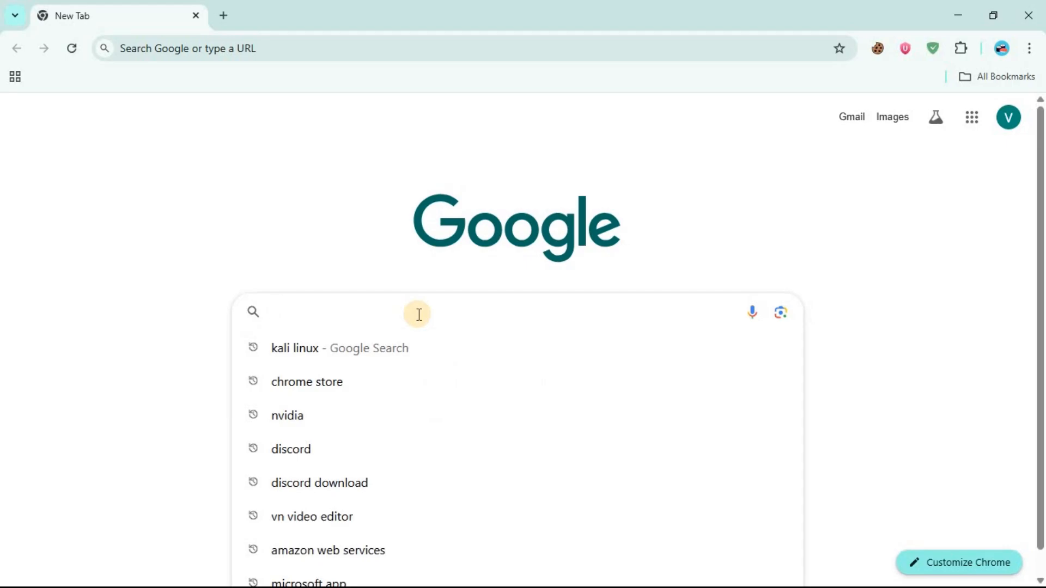
type("kali")
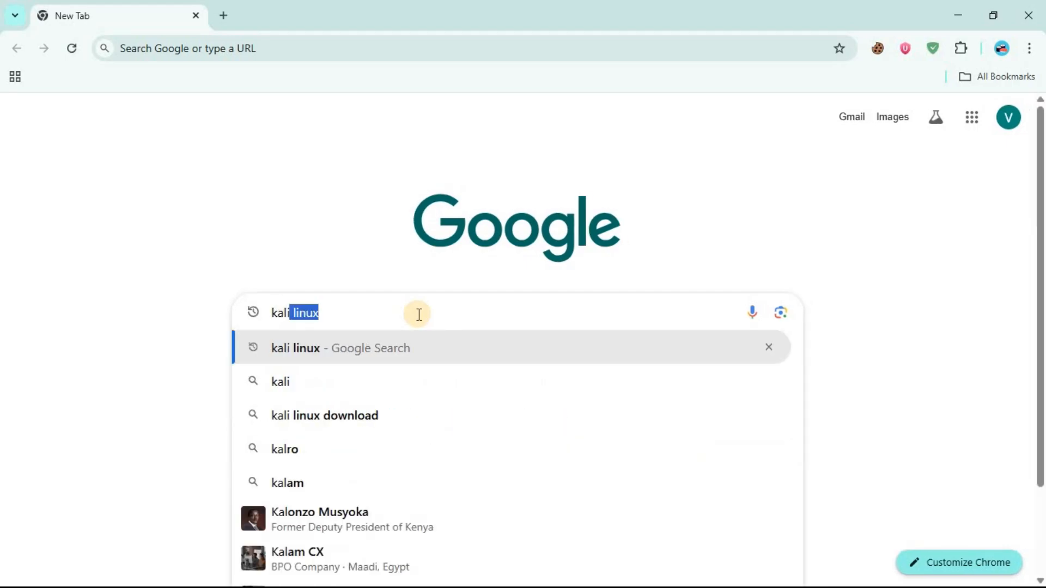
key("Return")
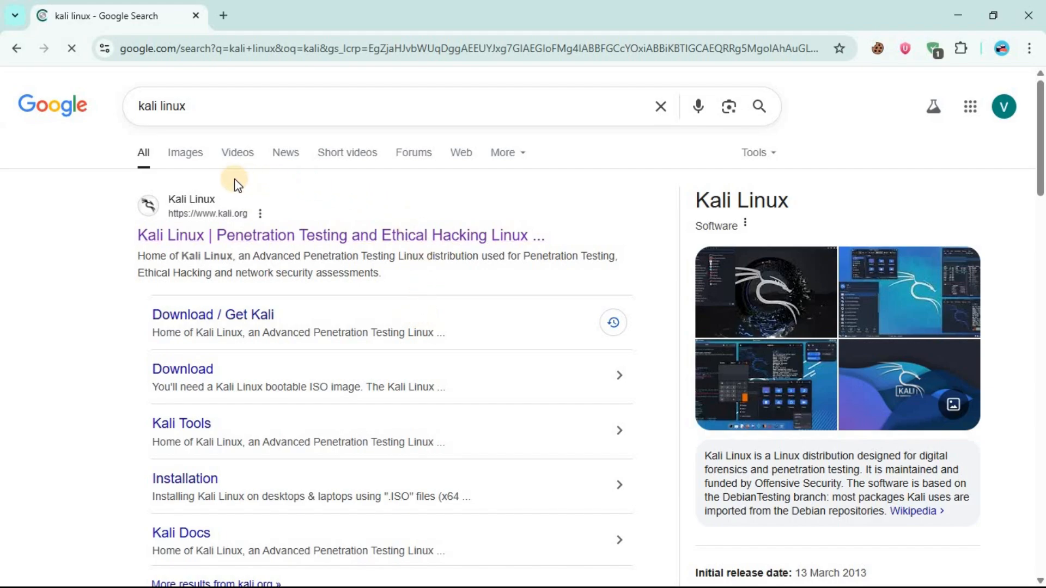
left_click(188, 237)
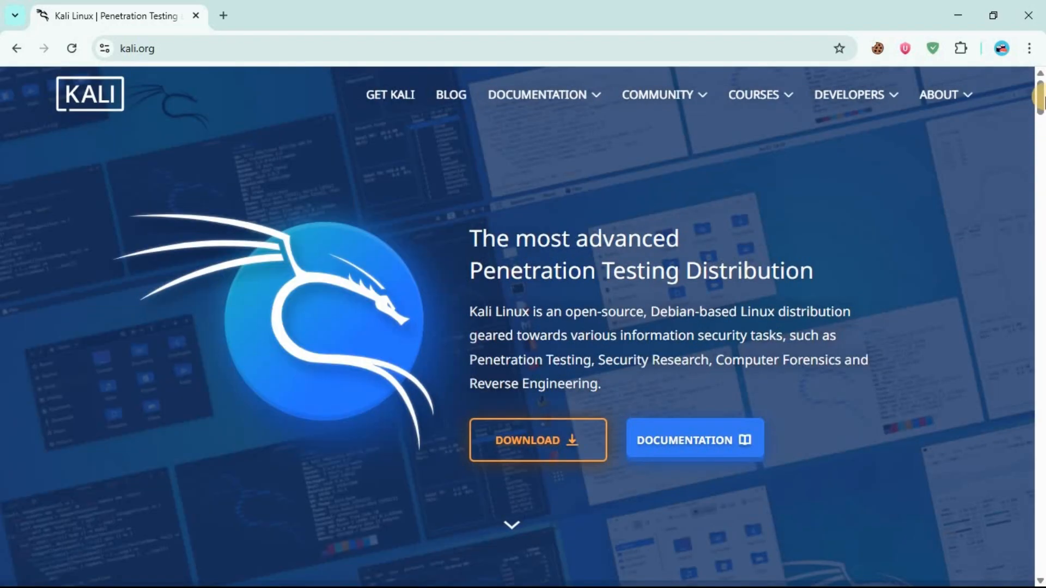
- Go to Kali's Get Kali page, open Installer Images and download the recommended x86_64 Installer
left_click(1040, 247)
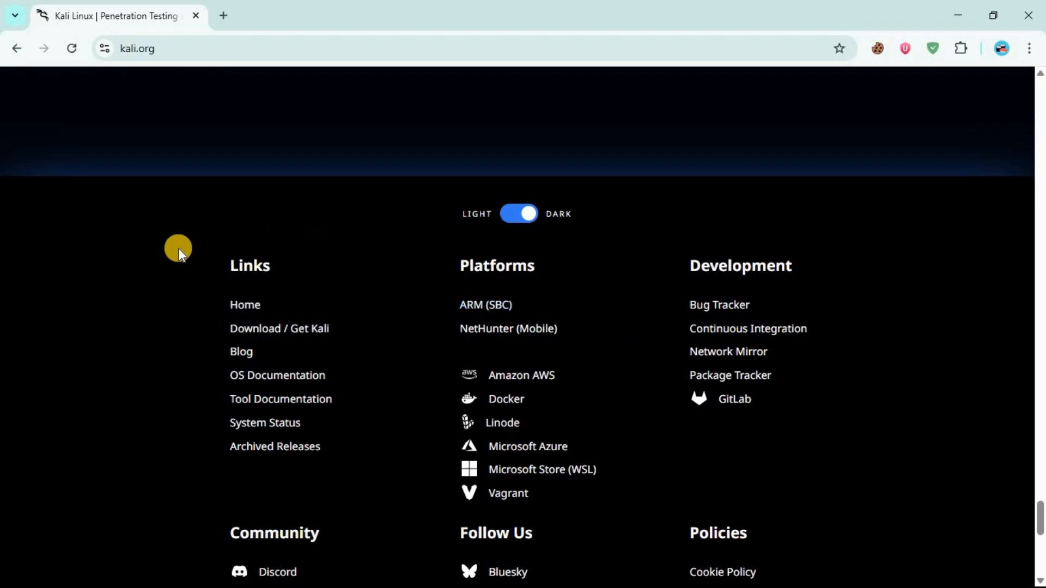
left_click(280, 330)
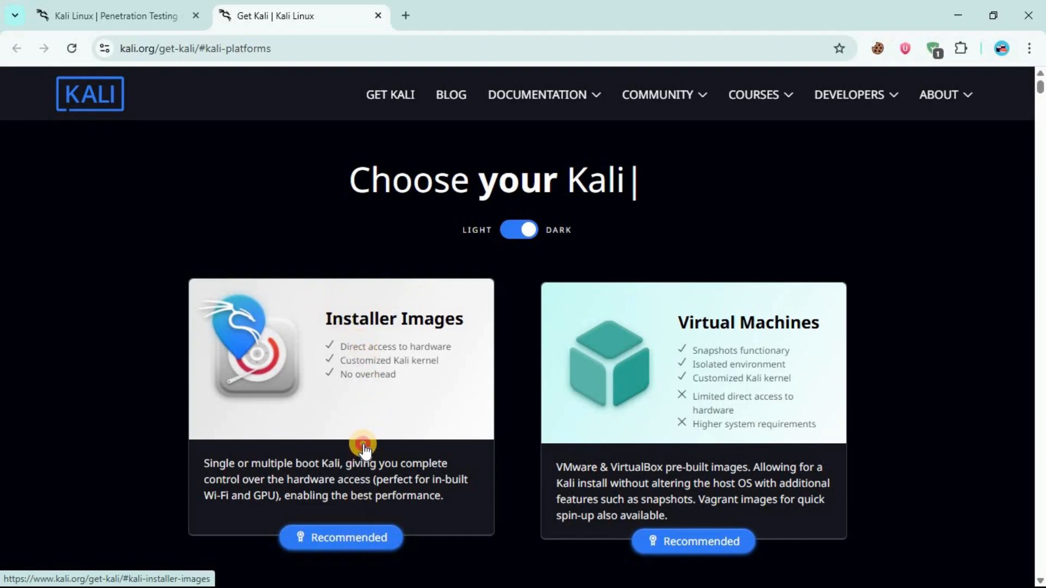
left_click(363, 469)
scroll(387, 404, "down", 8)
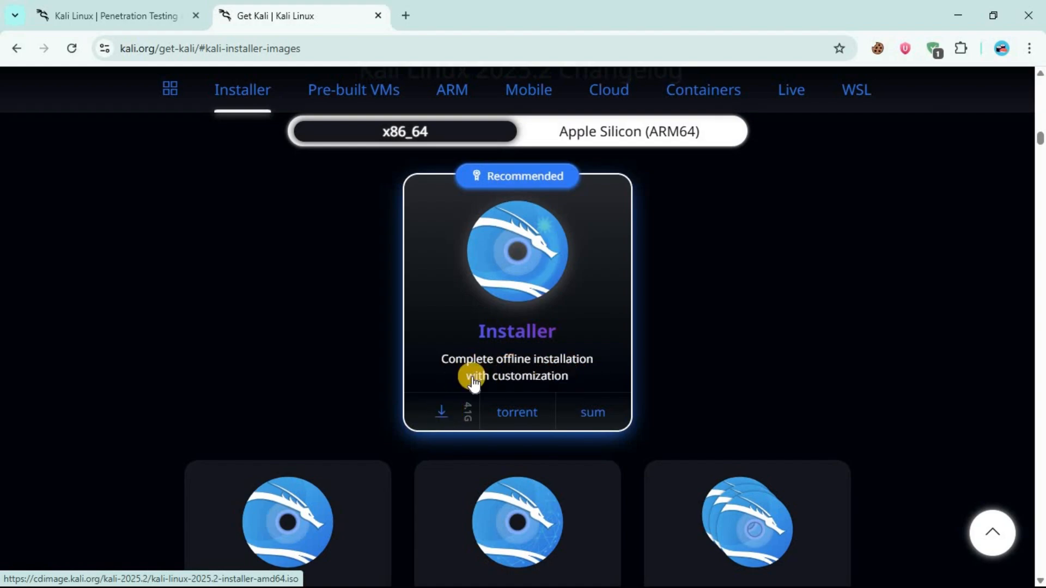
left_click(436, 412)
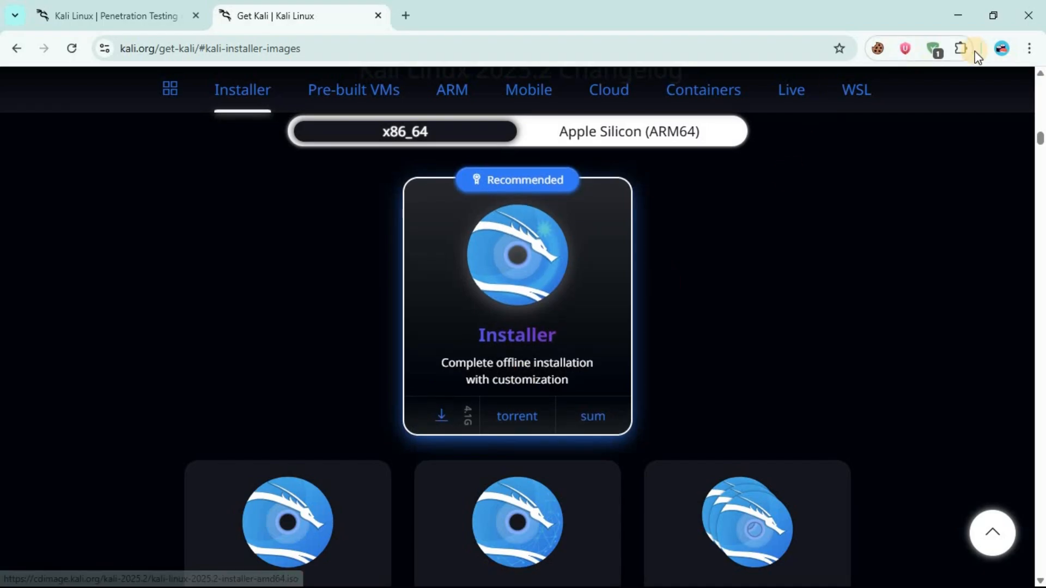
- Search Google for "rufus" in a new browser tab and open the Softonic "Rufus - Download" result
left_click(406, 21)
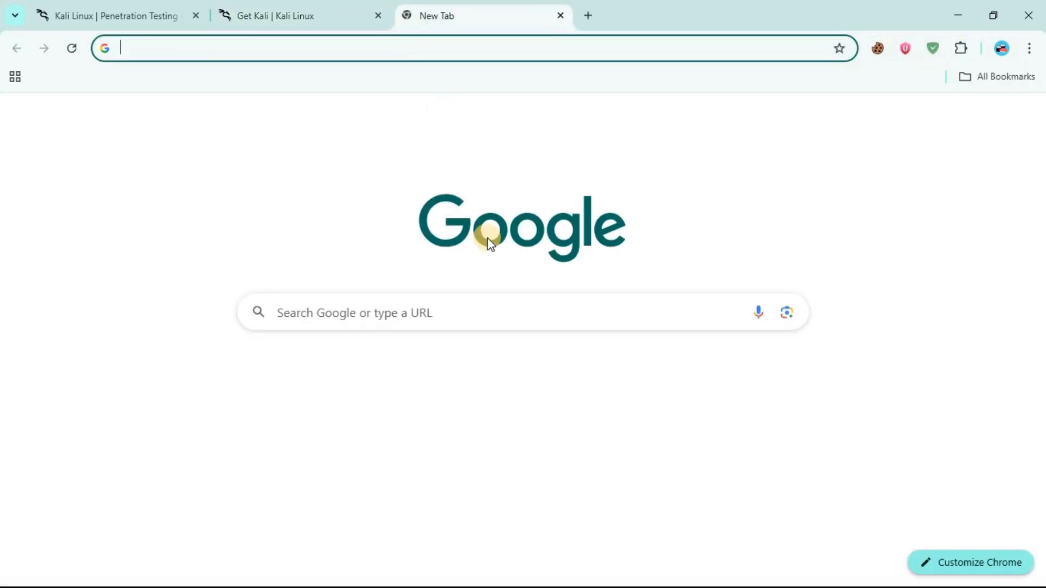
left_click(491, 311)
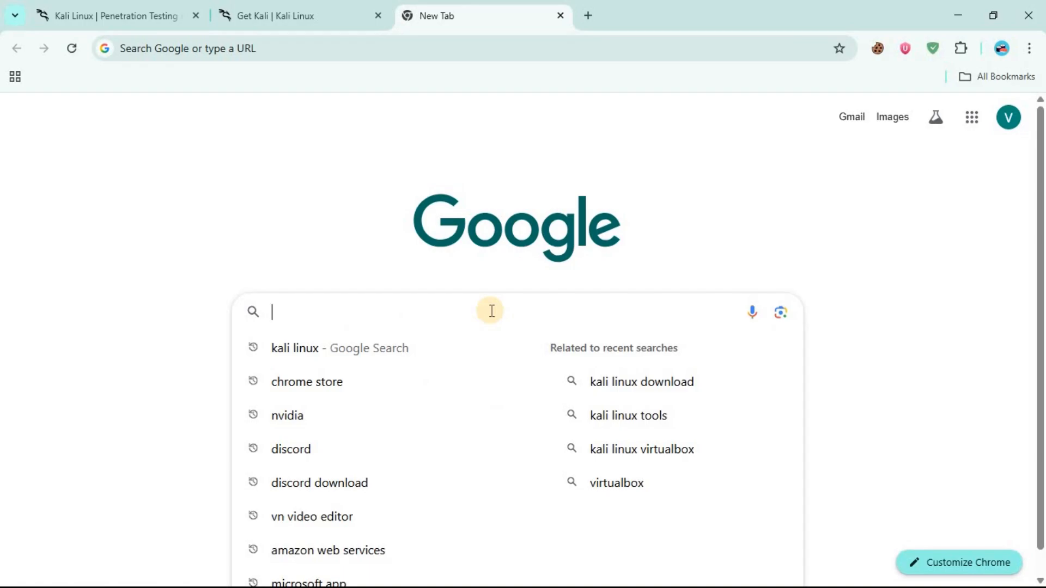
type("rufus")
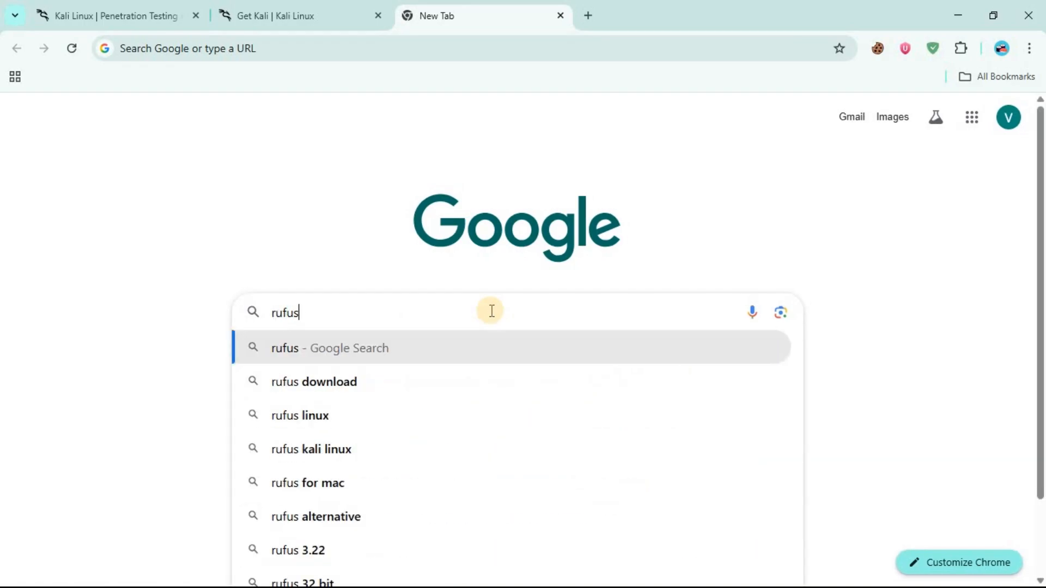
key("Return")
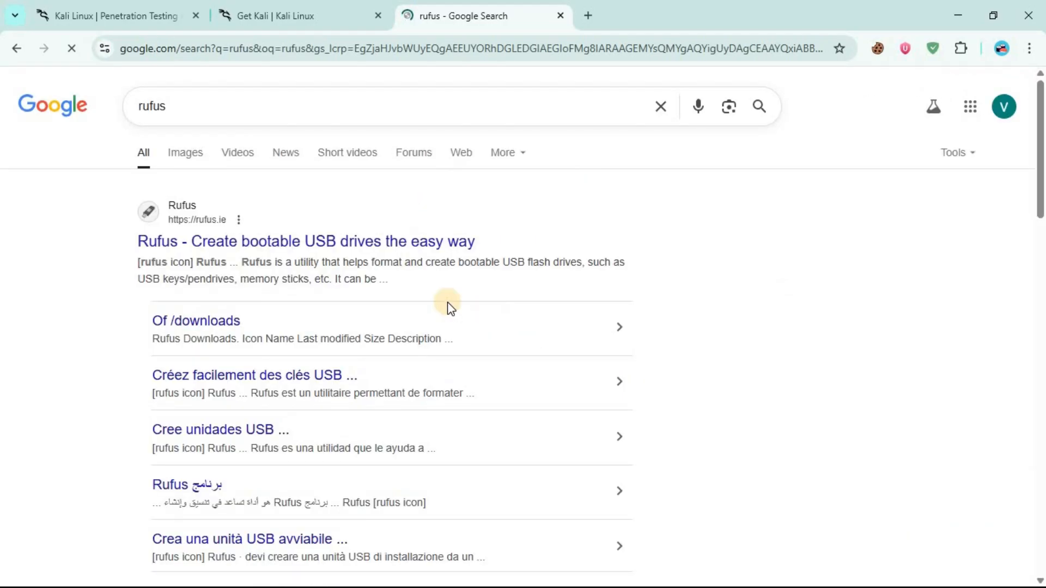
scroll(308, 254, "down", 8)
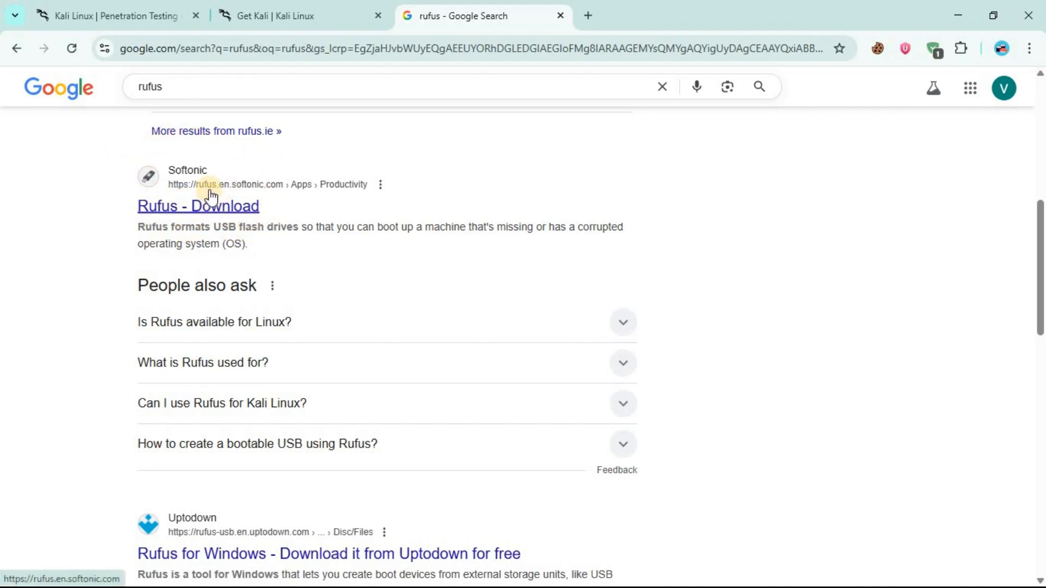
left_click(204, 209)
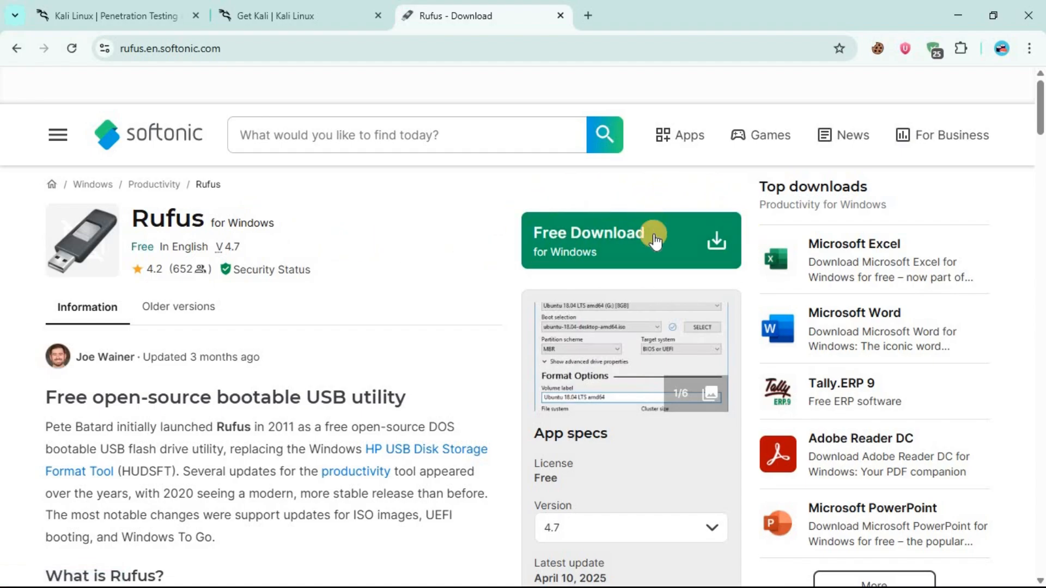
- Open Softonic's Rufus free download page for Windows and locate the Free Download for PC option
left_click(619, 242)
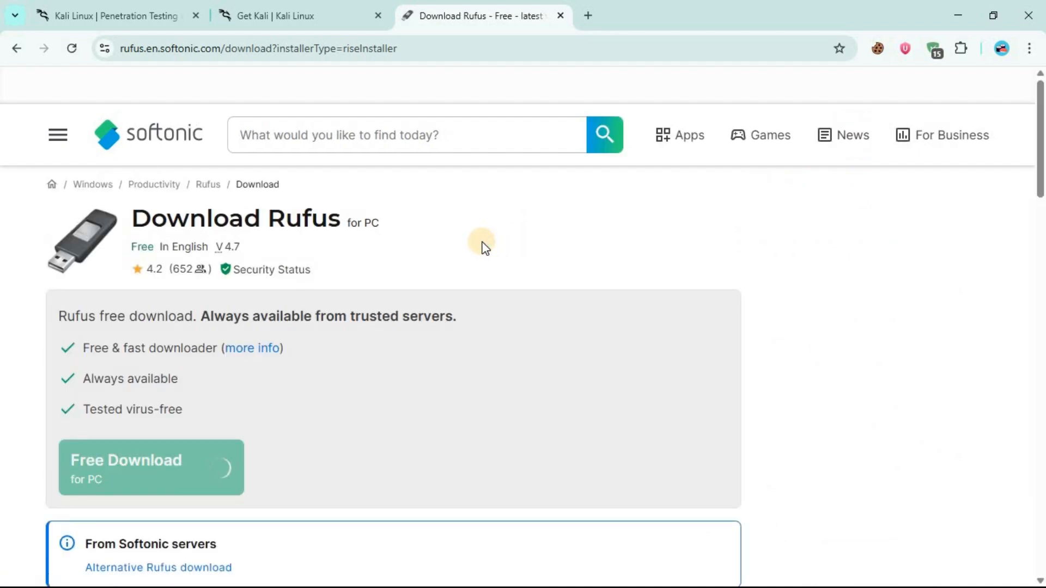
scroll(484, 246, "down", 3)
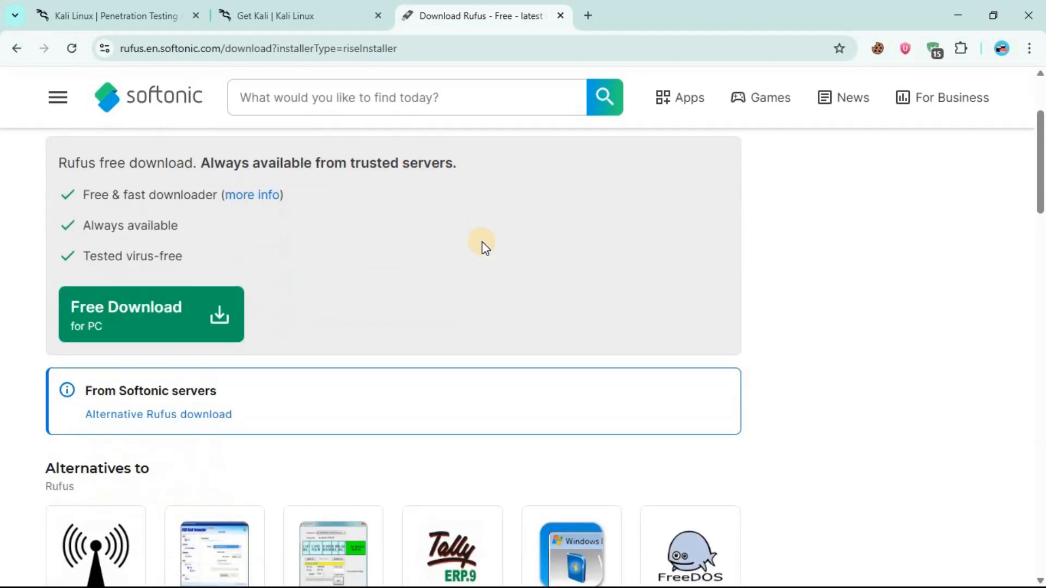
scroll(359, 236, "down", 2)
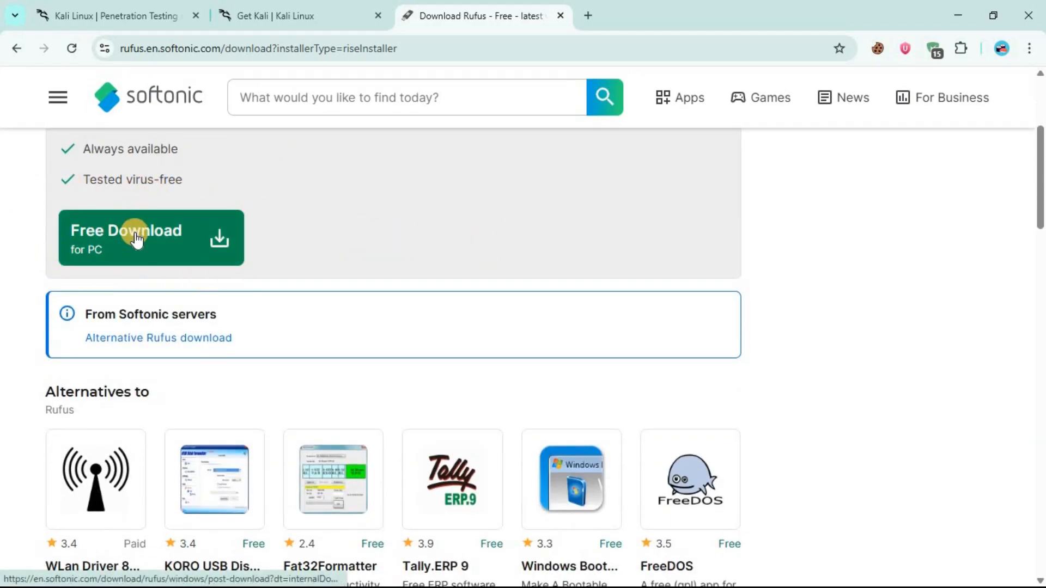
scroll(131, 234, "up", 3)
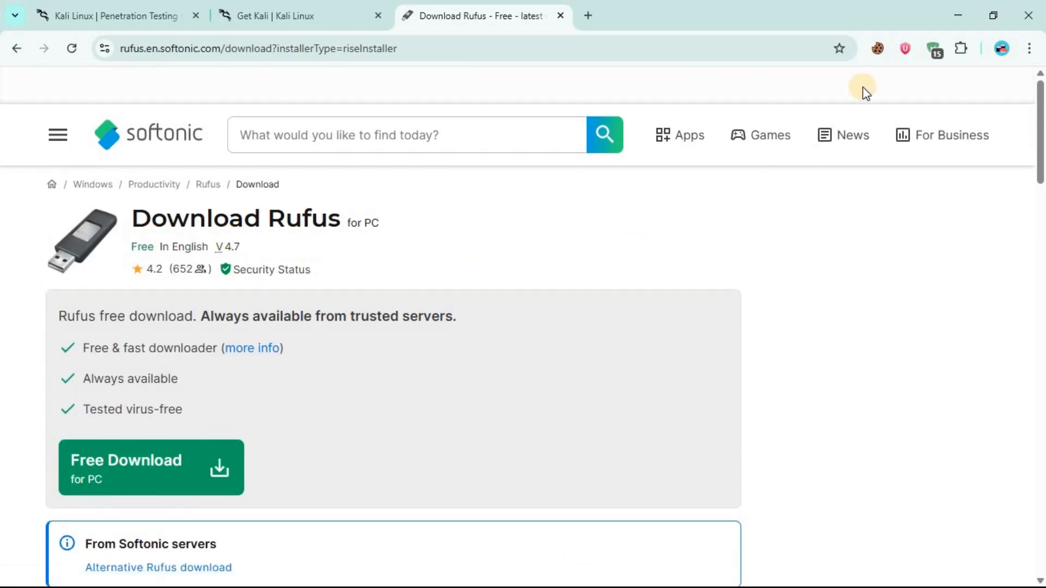
- Minimize the browser, open the OS folder on New Volume (G:) in File Explorer and launch rufus-4.7-installer.exe
left_click(954, 16)
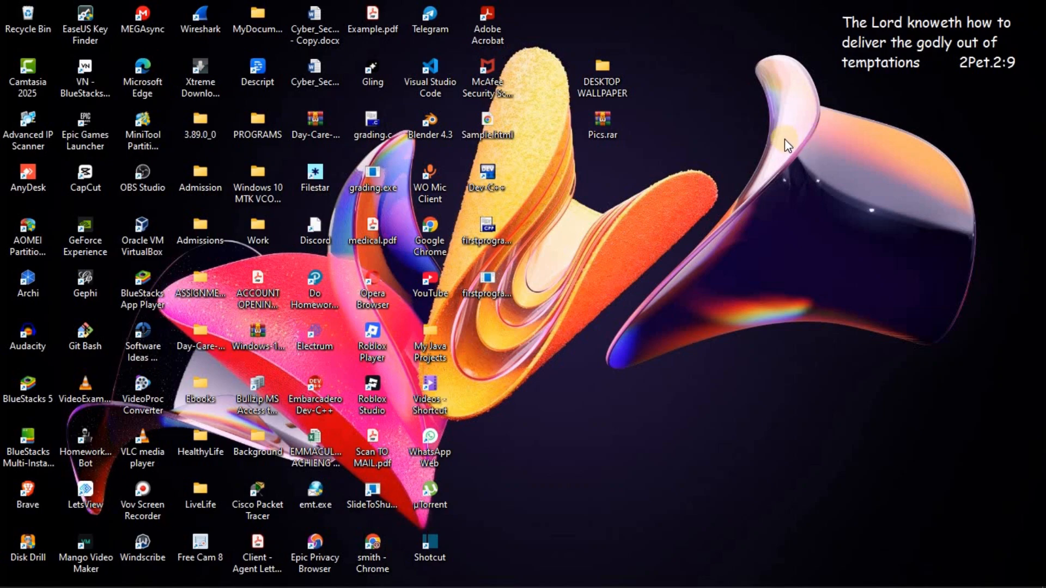
key("super+e")
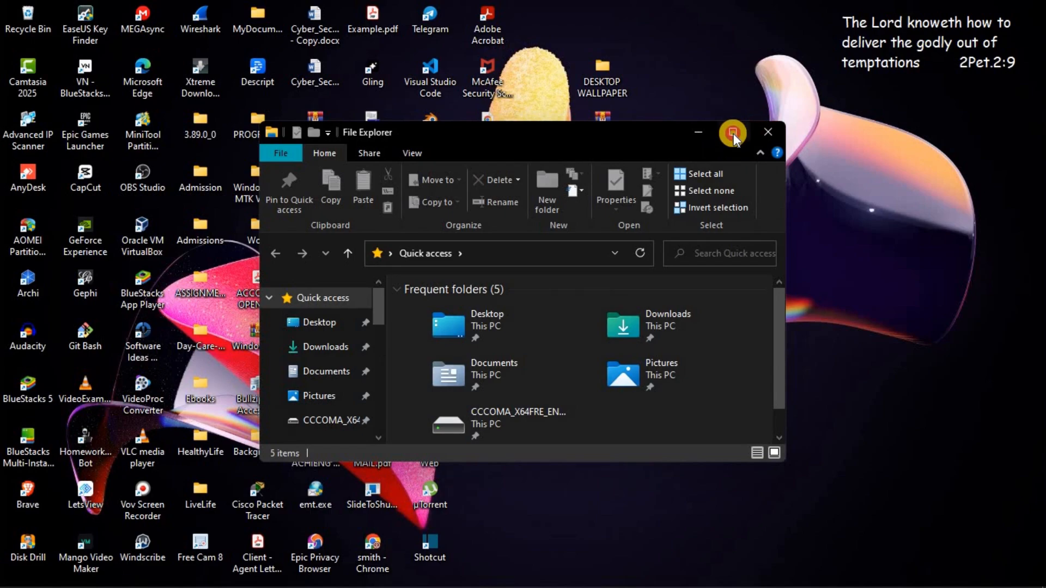
key("super+Up")
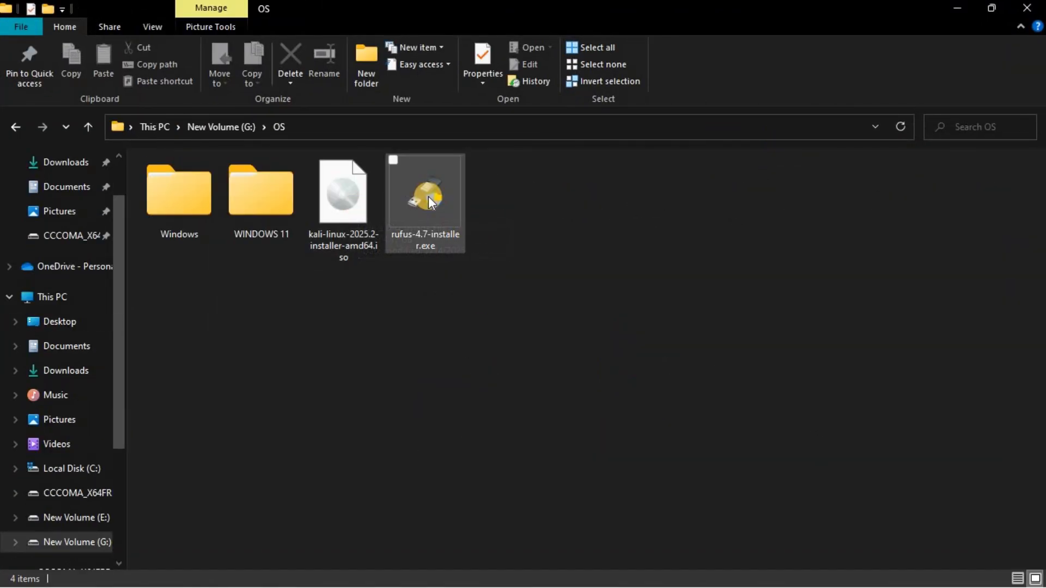
left_click(431, 202)
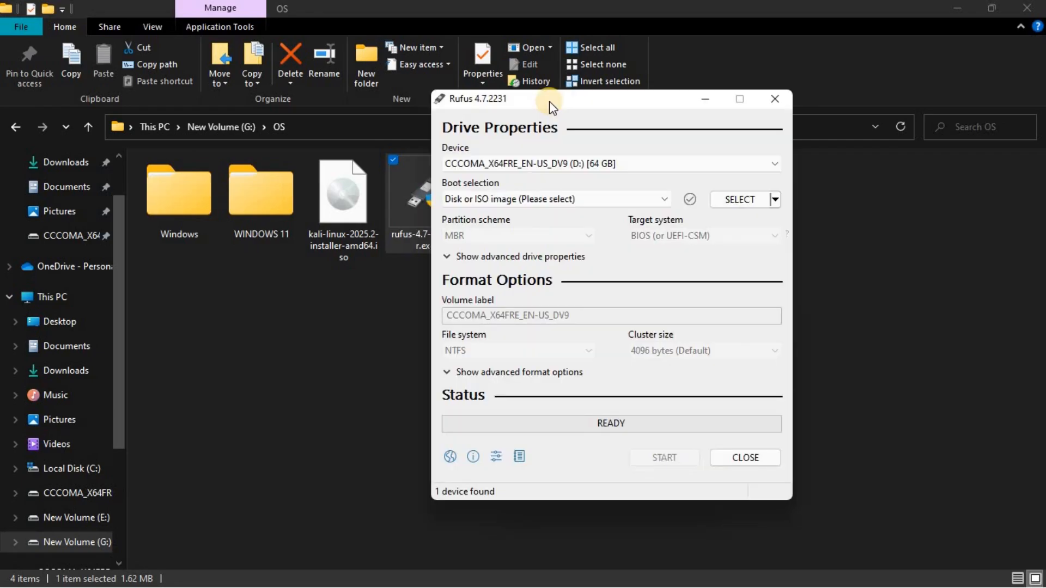
left_click_drag(551, 106, 587, 98)
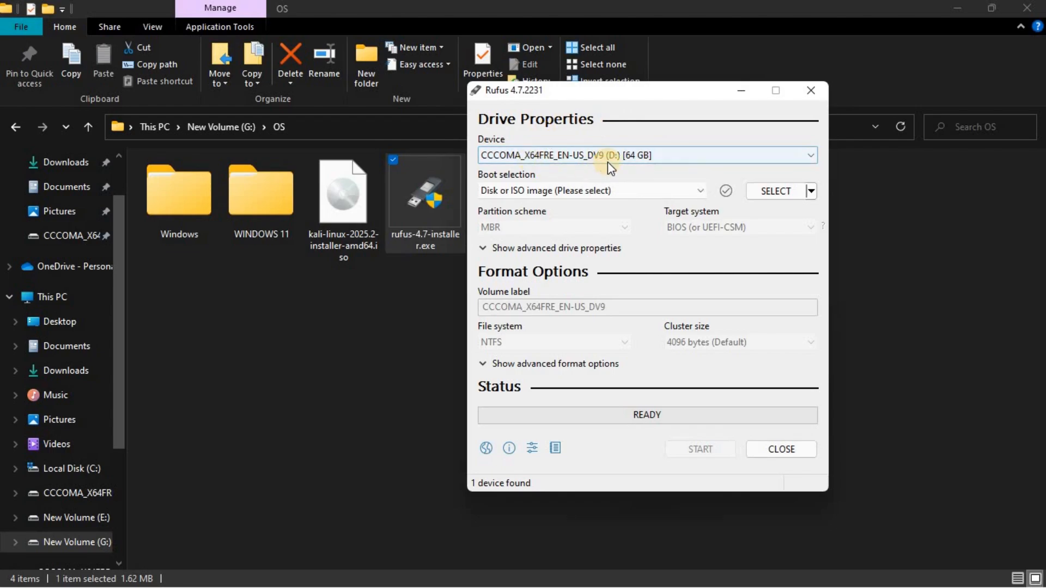
- Set the boot selection to Disk or ISO image and load kali-linux-2025.2-installer-amd64.iso from the OS folder
left_click(616, 192)
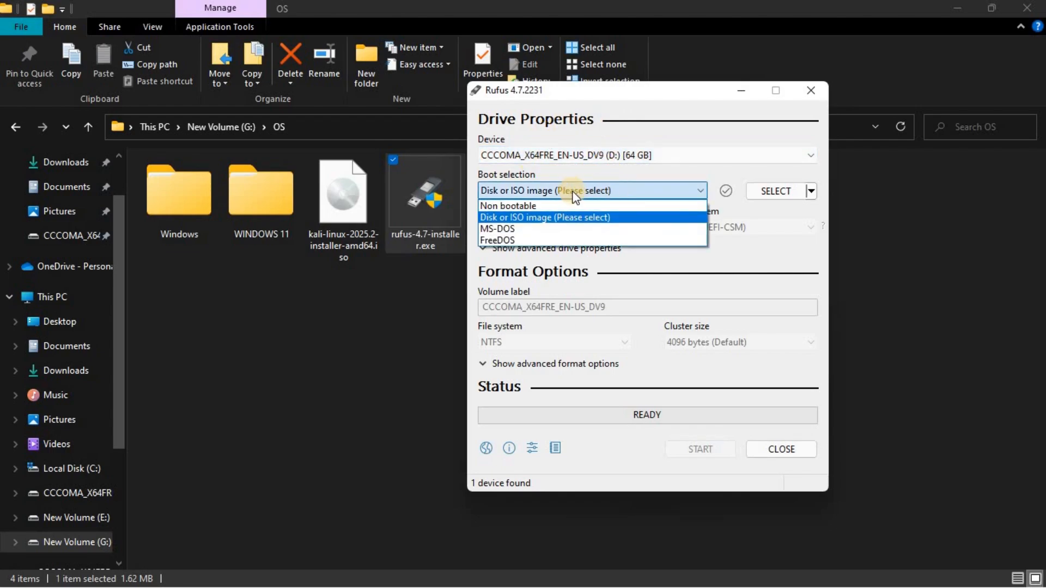
left_click(540, 220)
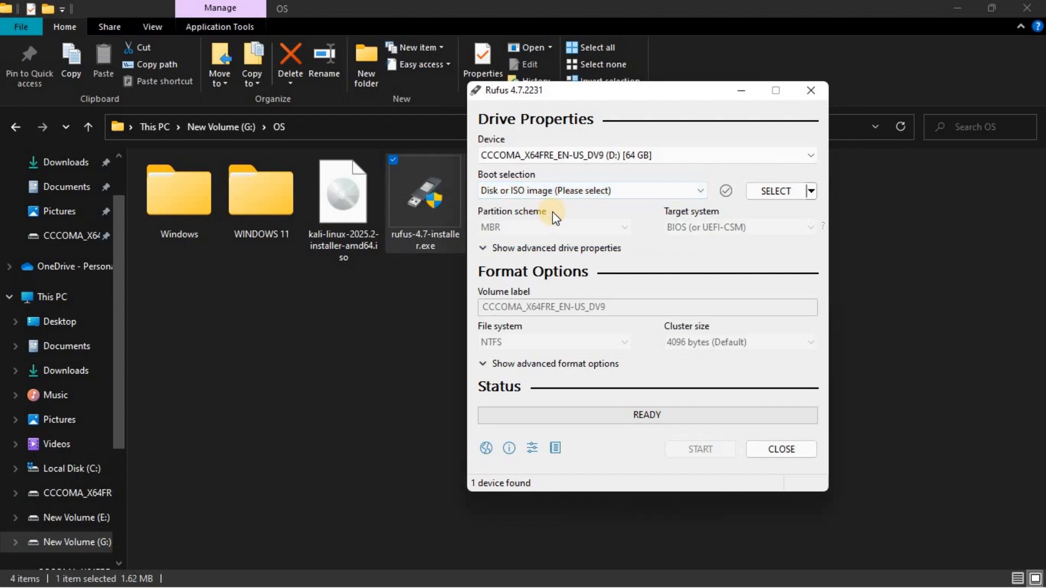
left_click(783, 198)
left_click(779, 191)
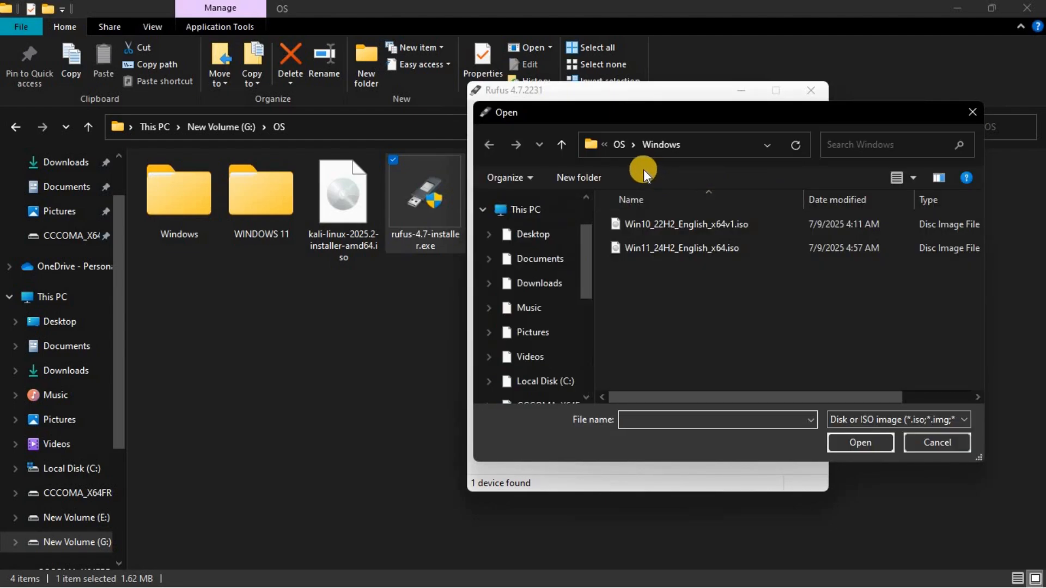
left_click(619, 146)
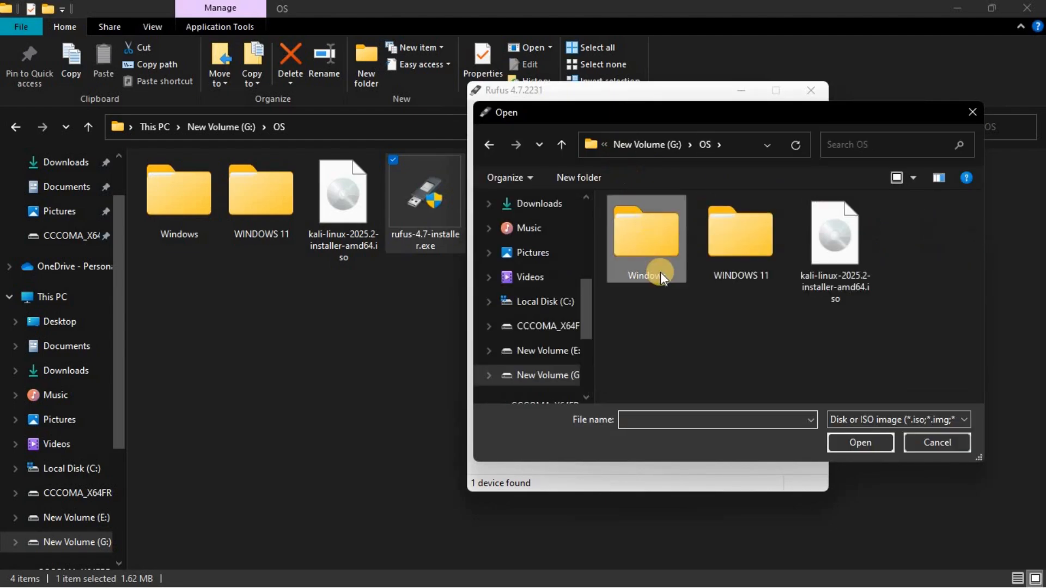
double_click(826, 244)
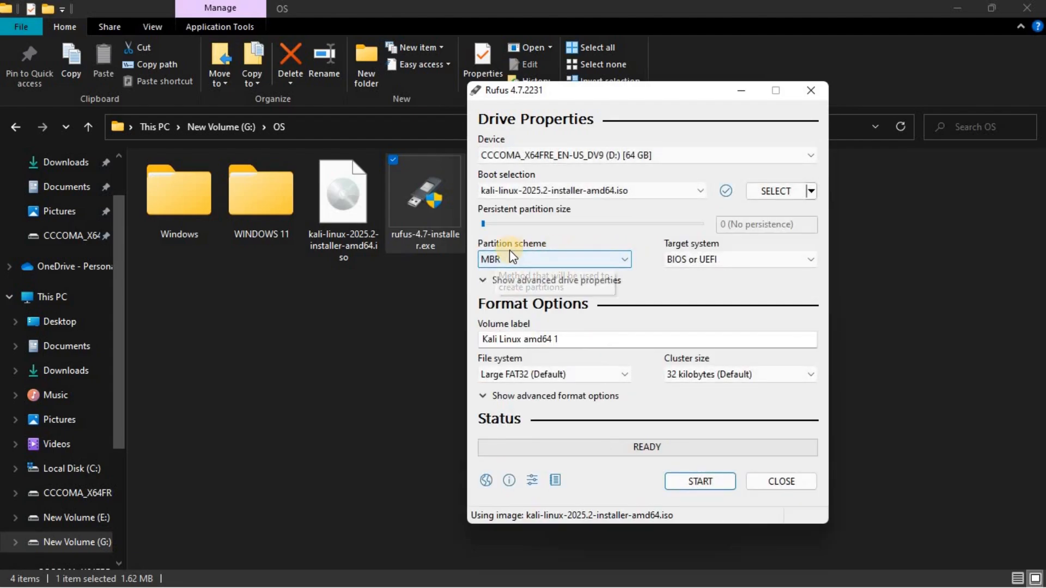
- Choose MBR as the partition scheme and NTFS as the file system
left_click(622, 260)
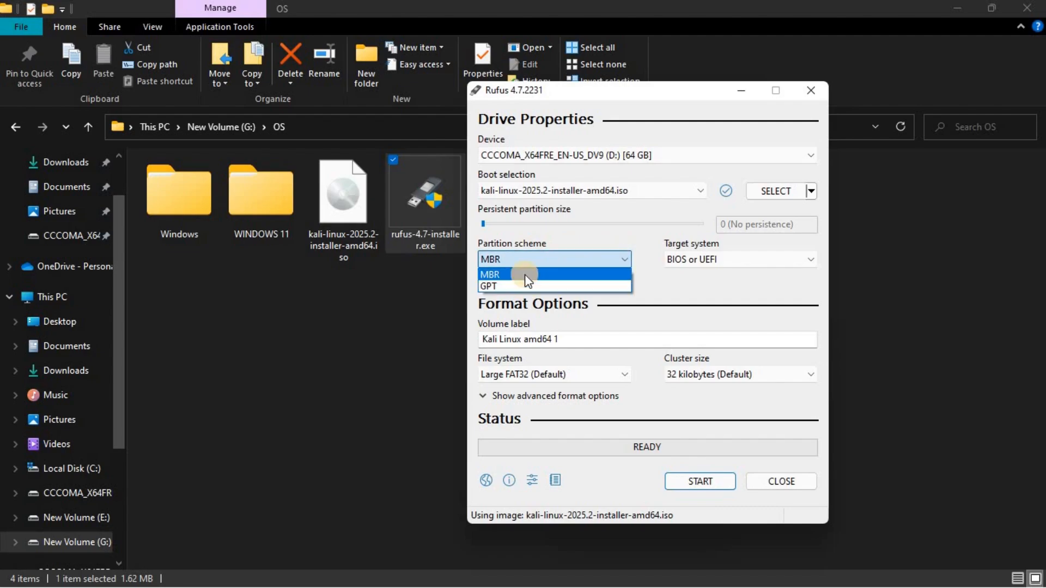
left_click(526, 274)
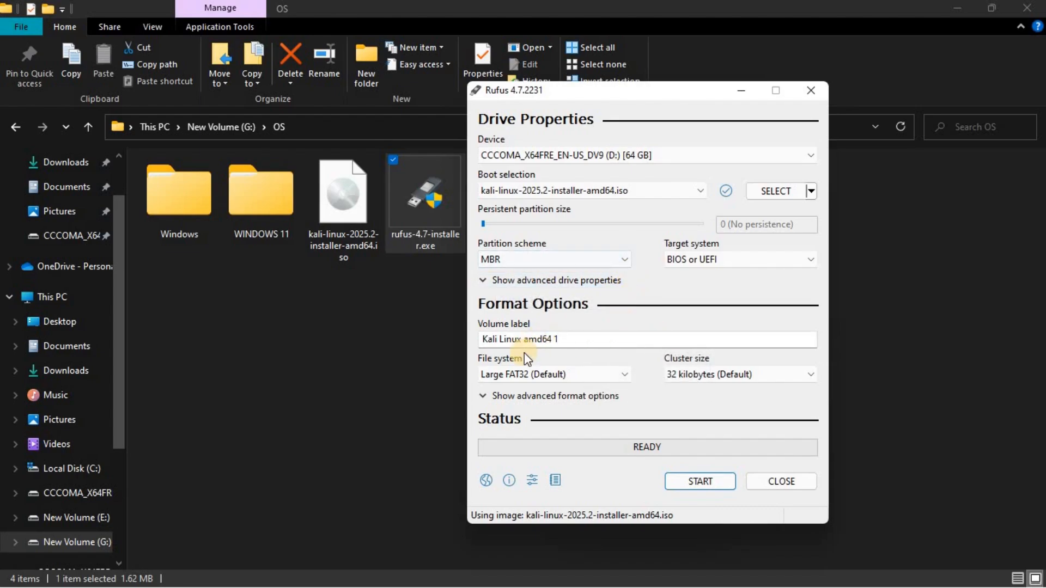
left_click(586, 380)
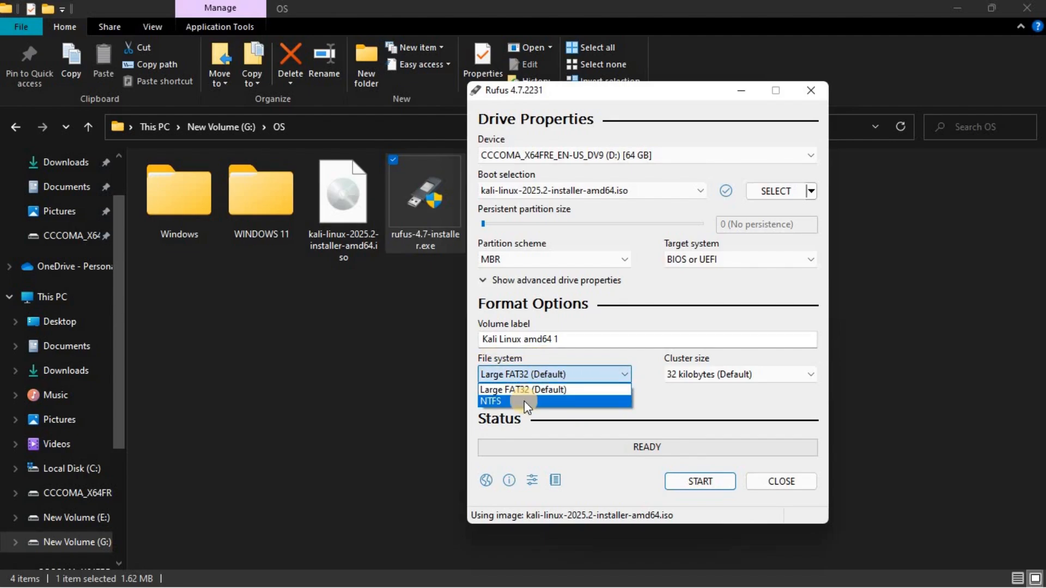
left_click(524, 402)
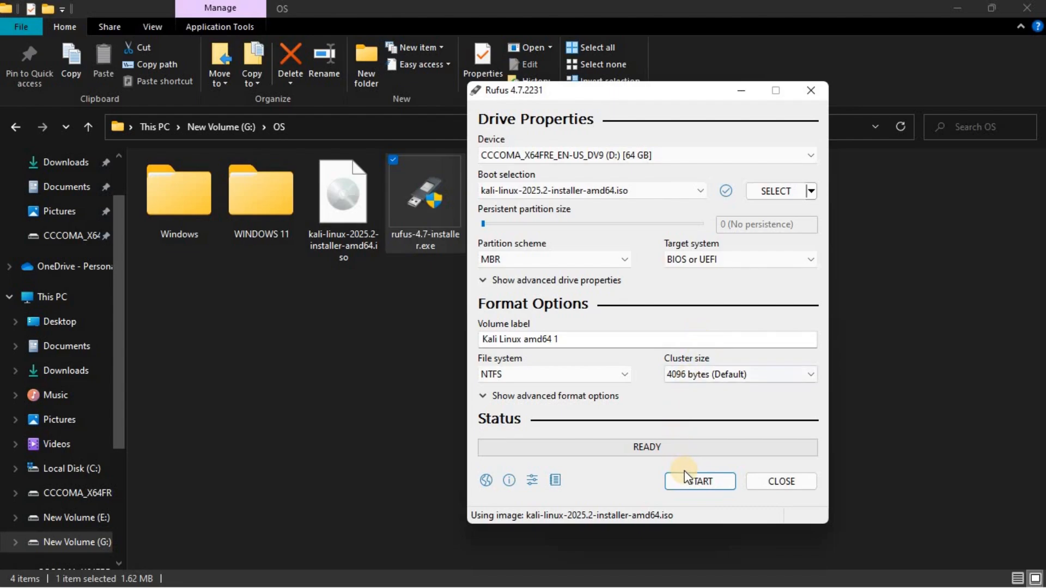
- Start writing the Kali image to the USB drive in DD Image mode and accept erasing all data on it
left_click(701, 483)
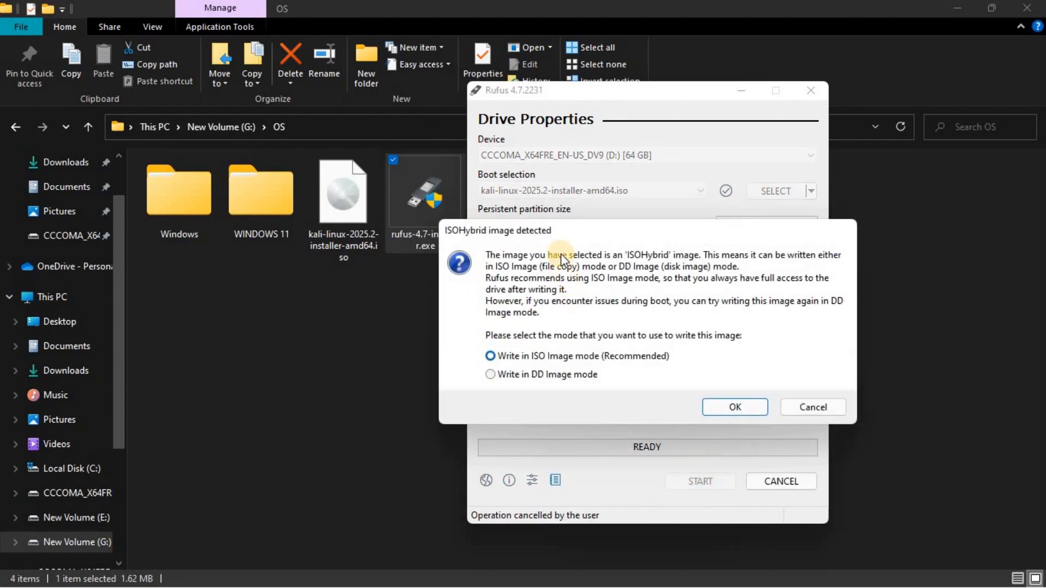
left_click_drag(565, 240, 566, 225)
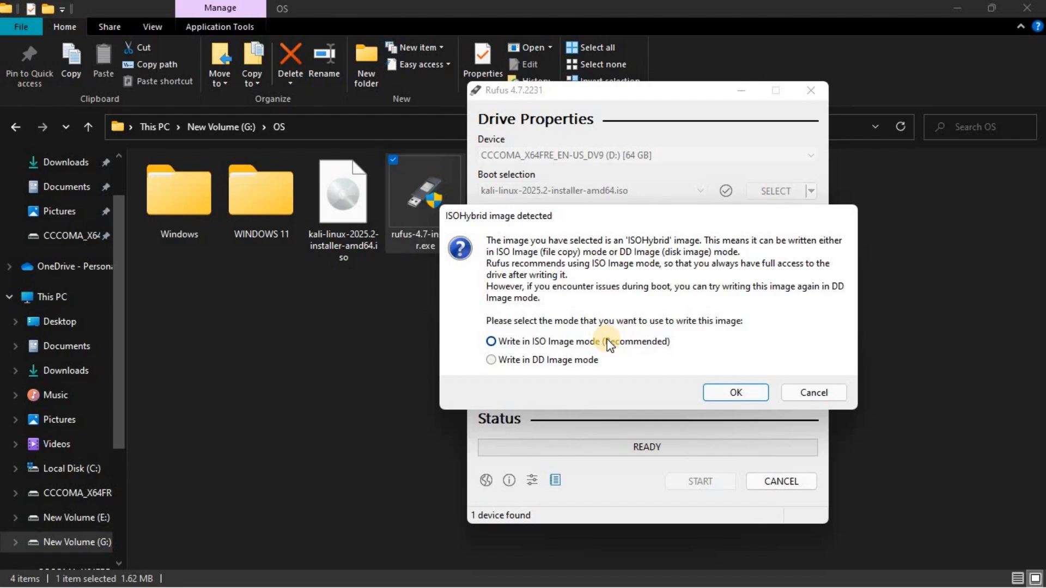
left_click(490, 361)
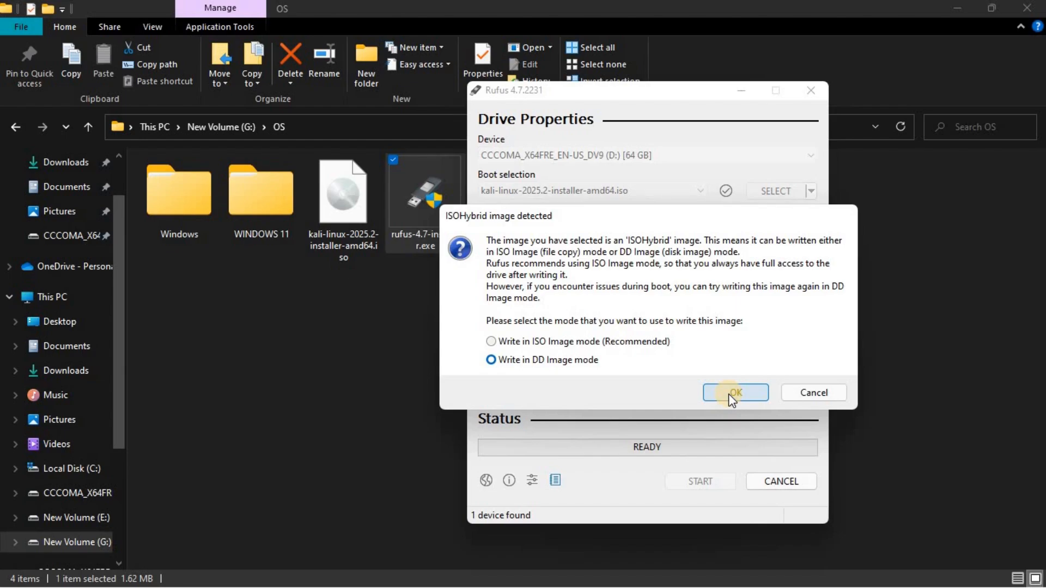
left_click(728, 393)
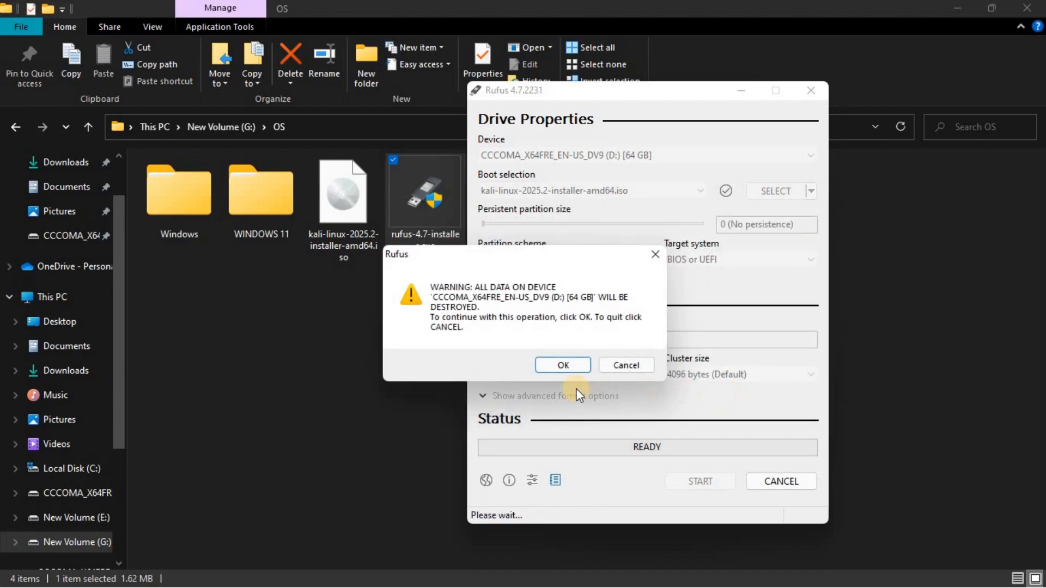
left_click(557, 369)
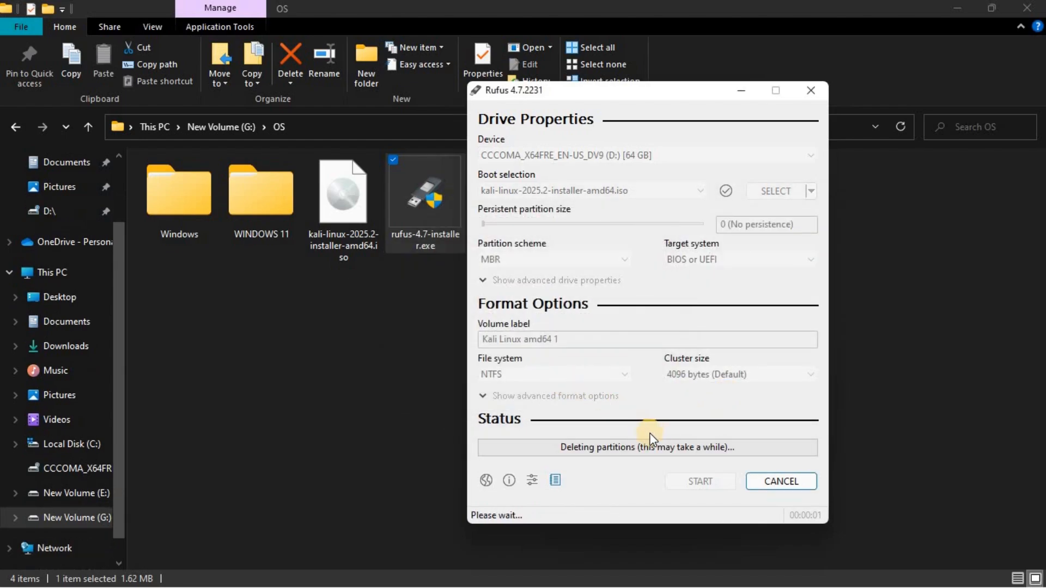